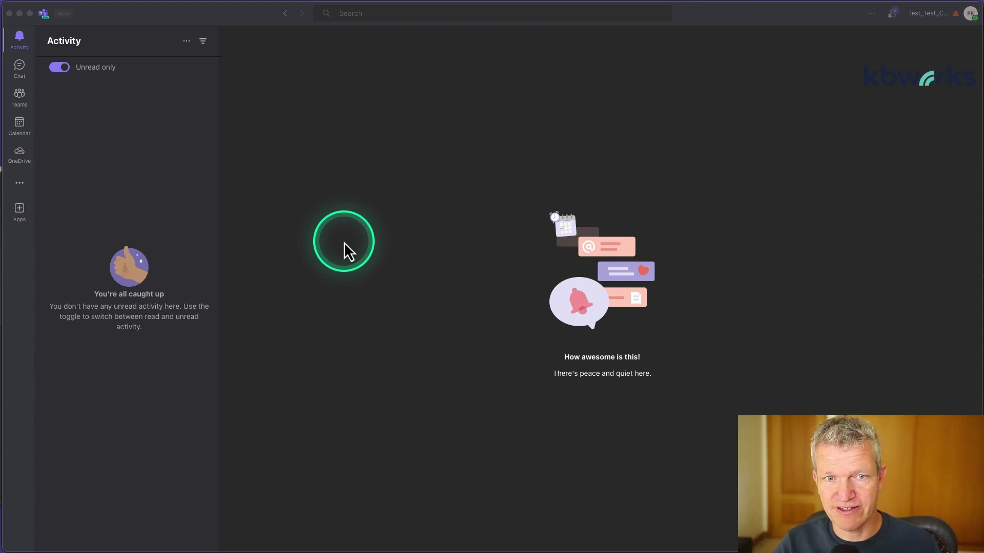
# Search the Teams app store for 'copilot' and filter to Copilot apps built by Microsoft.
pyautogui.click(19, 191)
pyautogui.click(21, 186)
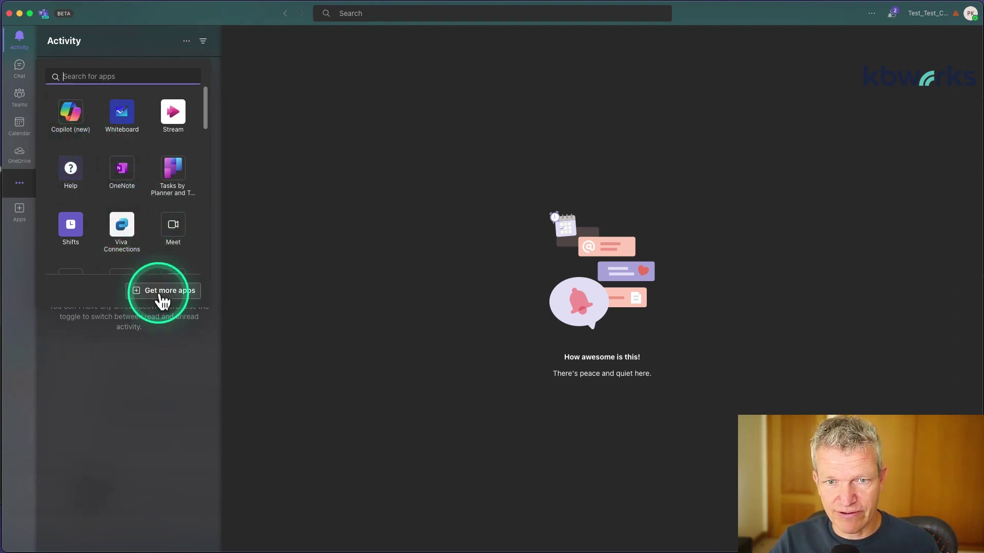
pyautogui.click(163, 301)
pyautogui.click(107, 67)
pyautogui.write('cop')
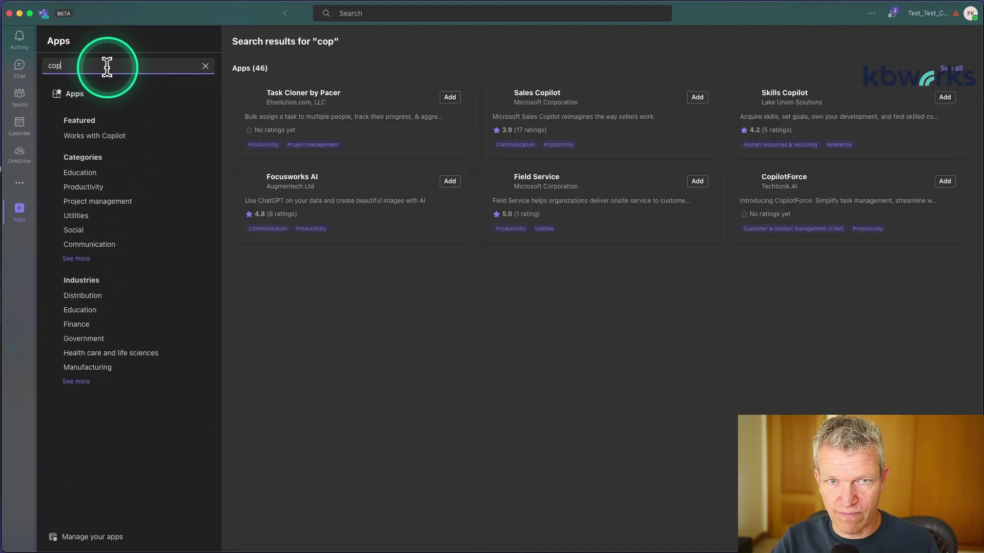
pyautogui.write('ilot')
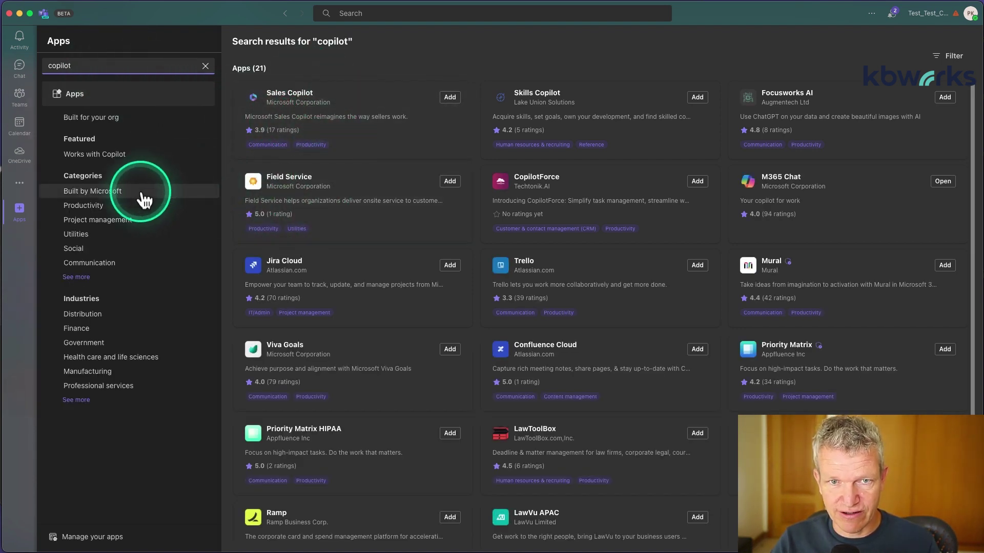
pyautogui.click(121, 163)
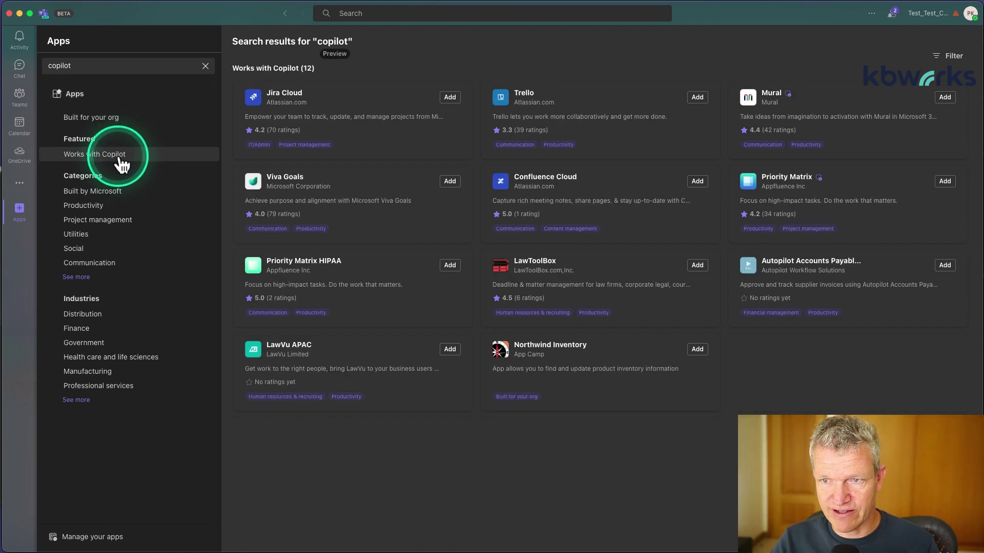
pyautogui.click(131, 193)
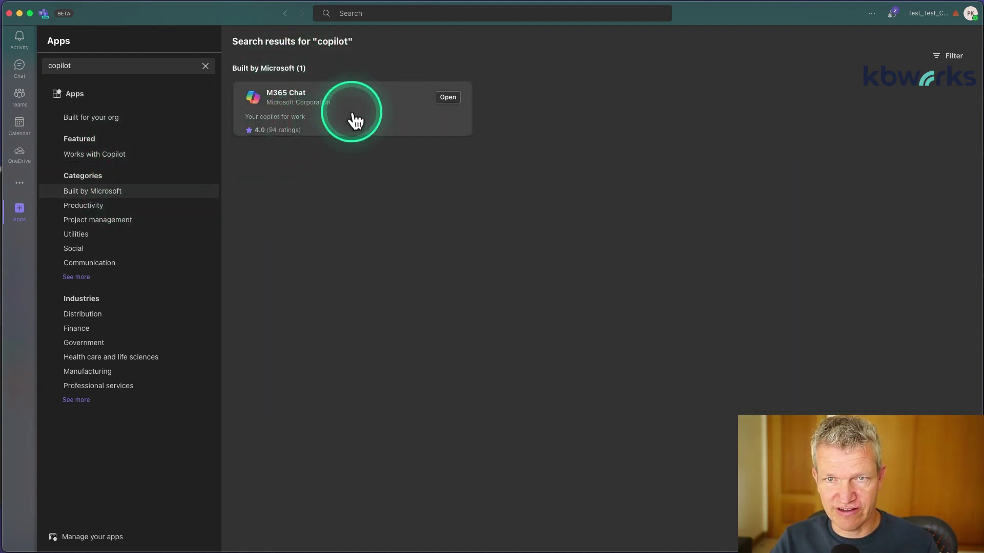
# Open the M365 Chat app and select the Copilot entry at the top of the Chat list.
pyautogui.click(453, 98)
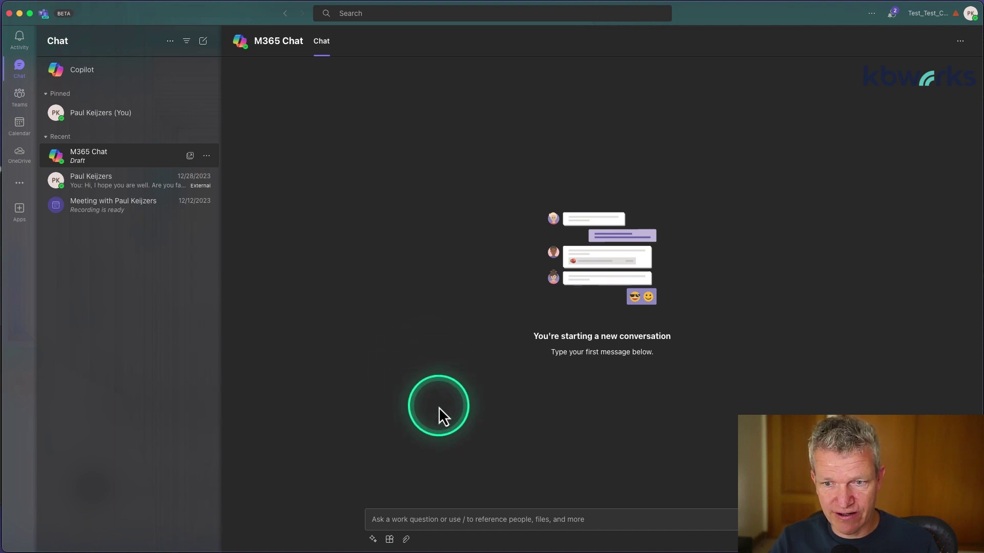
pyautogui.click(113, 73)
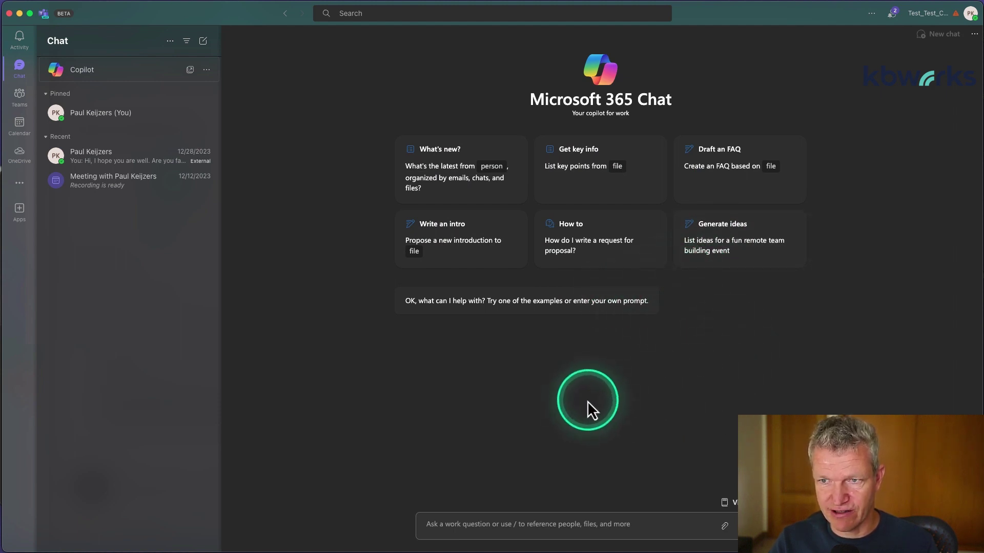
# Ask Copilot in Dutch: 'kan je een document zoeken met riverside'.
pyautogui.click(458, 522)
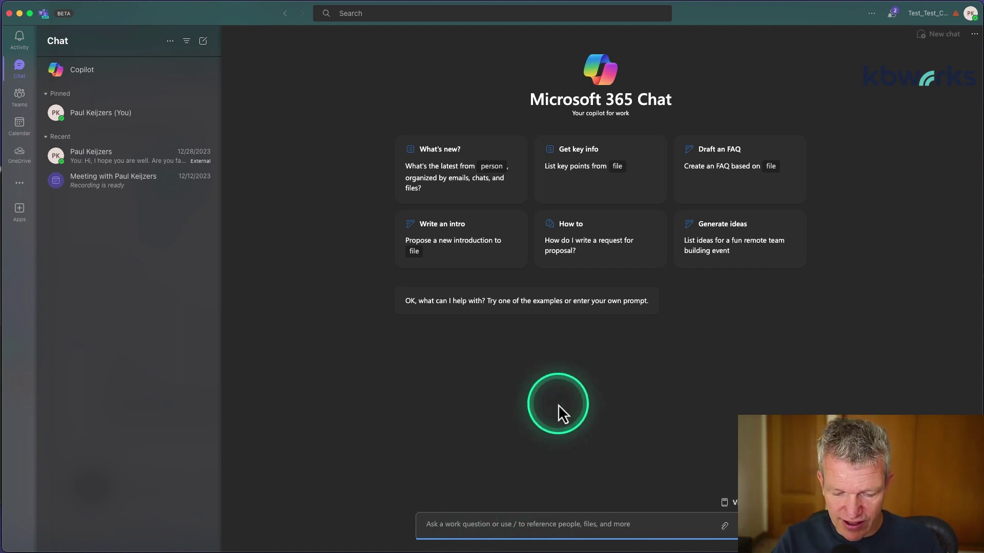
pyautogui.write('kan je ')
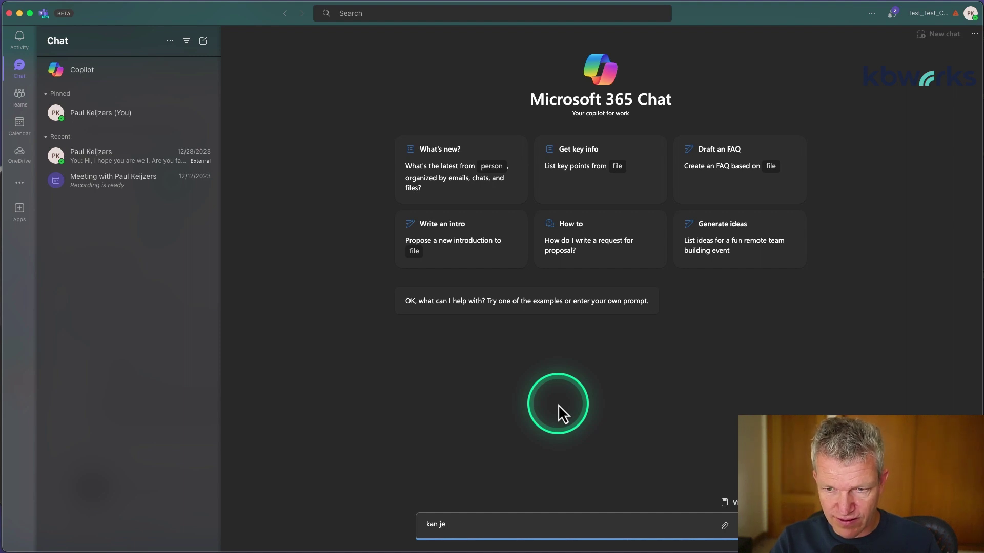
pyautogui.write('search fo')
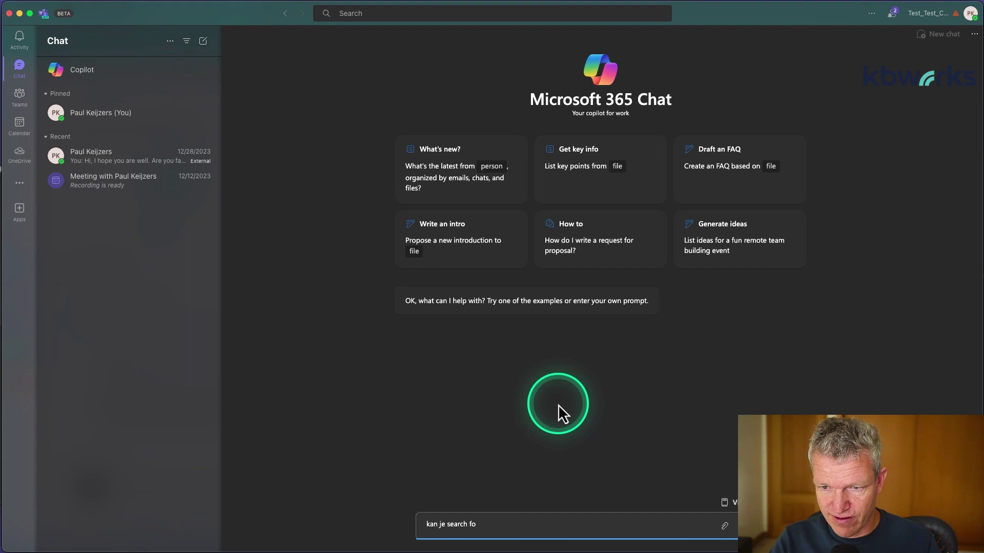
pyautogui.press('BackSpace')
pyautogui.press('BackSpace')
pyautogui.press('BackSpace')
pyautogui.press('BackSpace')
pyautogui.press('BackSpace')
pyautogui.press('BackSpace')
pyautogui.press('BackSpace')
pyautogui.press('BackSpace')
pyautogui.press('BackSpace')
pyautogui.write('zoeke')
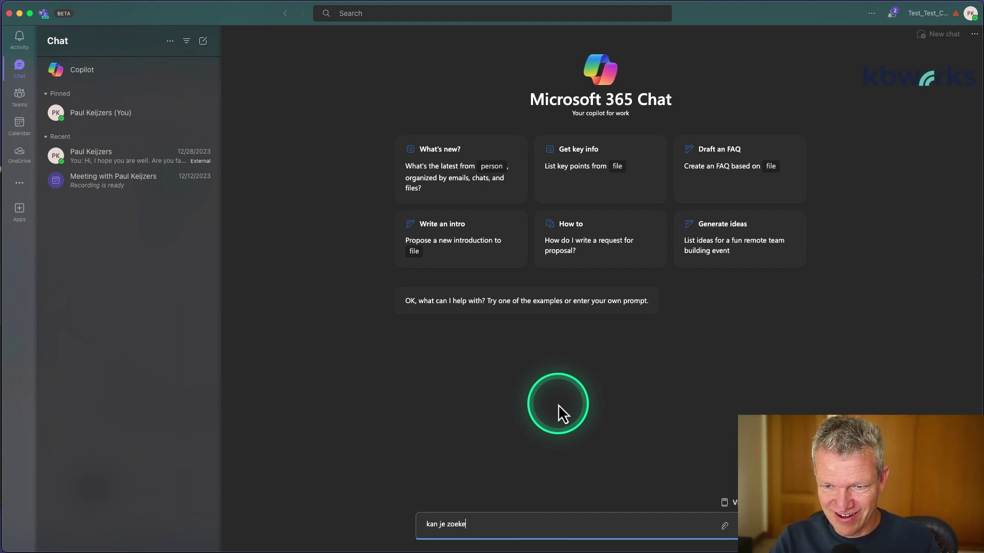
pyautogui.press('BackSpace')
pyautogui.press('BackSpace')
pyautogui.press('BackSpace')
pyautogui.press('BackSpace')
pyautogui.press('BackSpace')
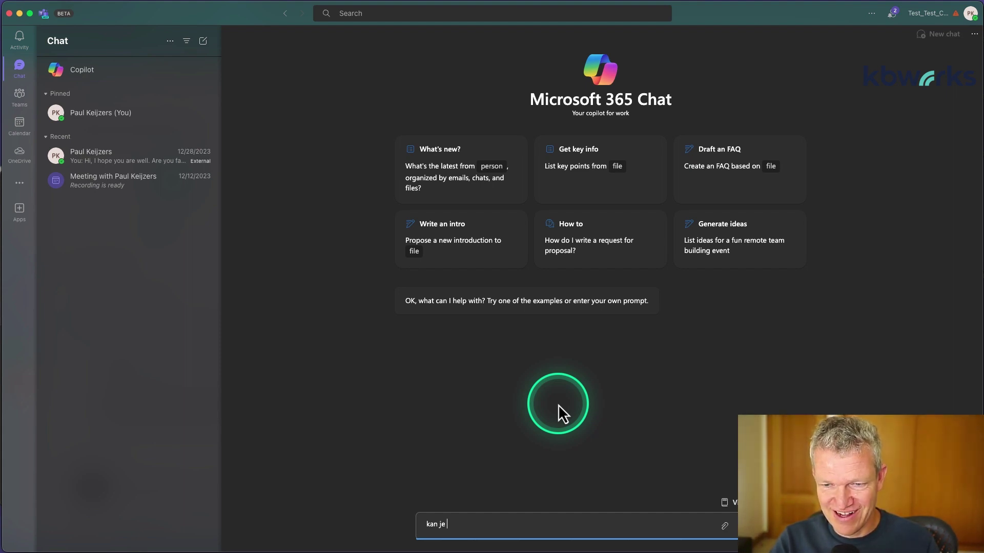
pyautogui.write('een docum')
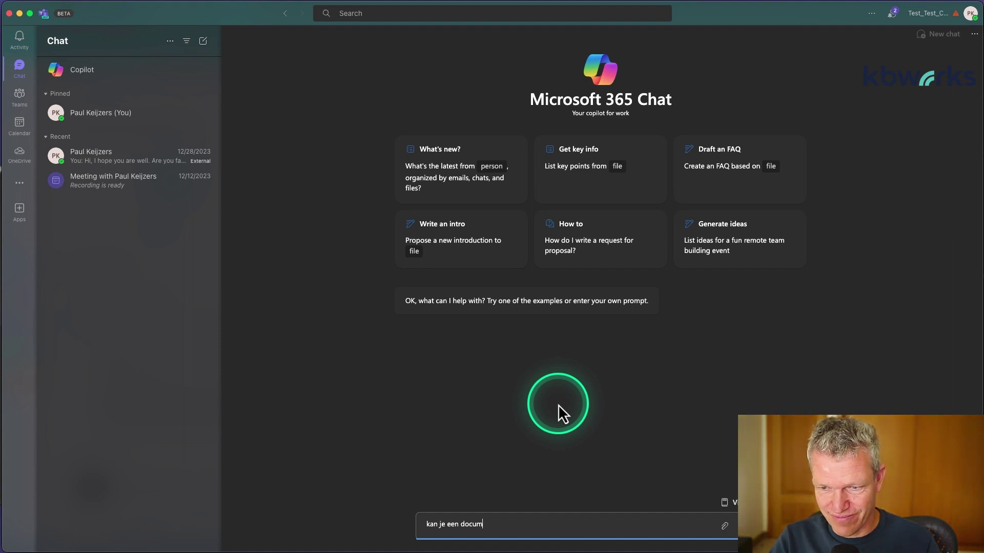
pyautogui.write('ent zoeken ')
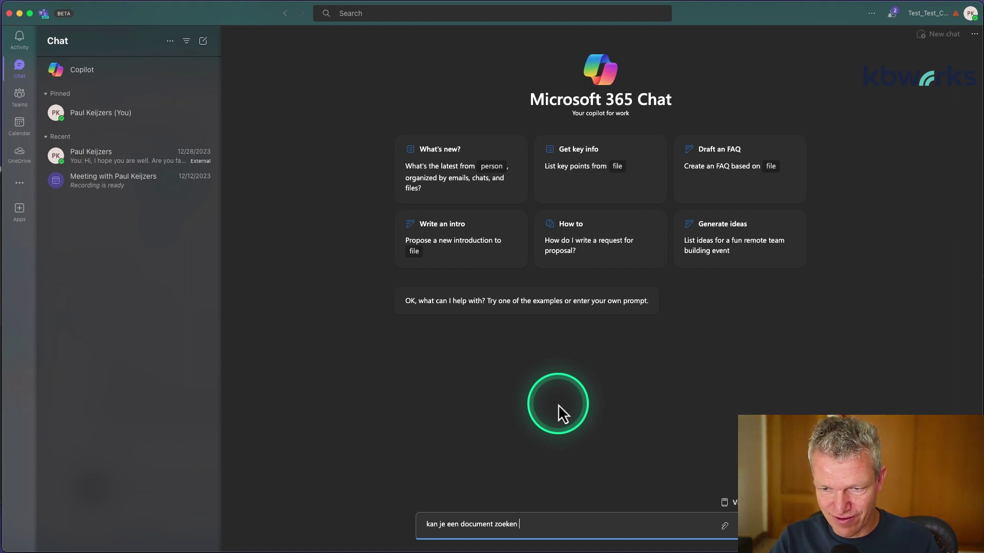
pyautogui.write('met rivers')
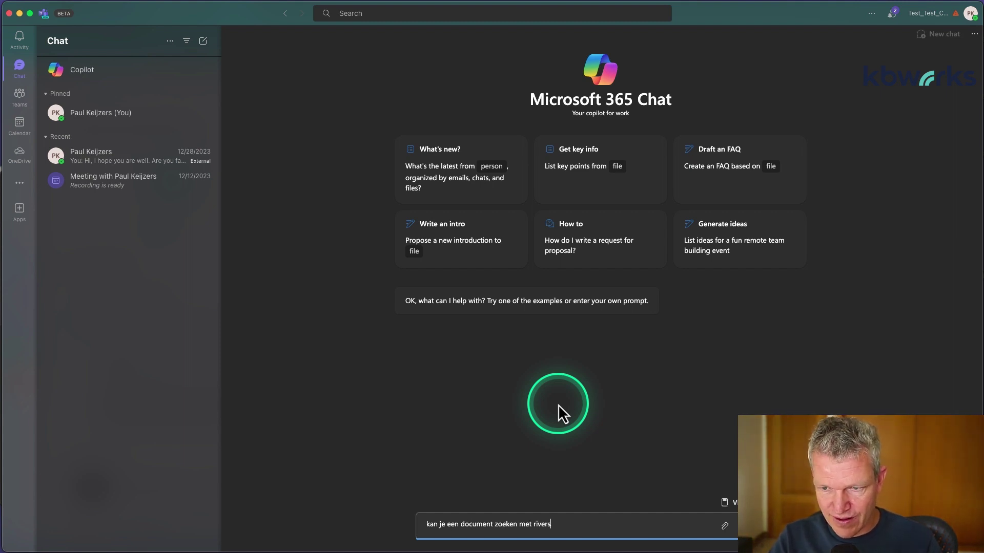
pyautogui.write('ide')
pyautogui.press('Return')
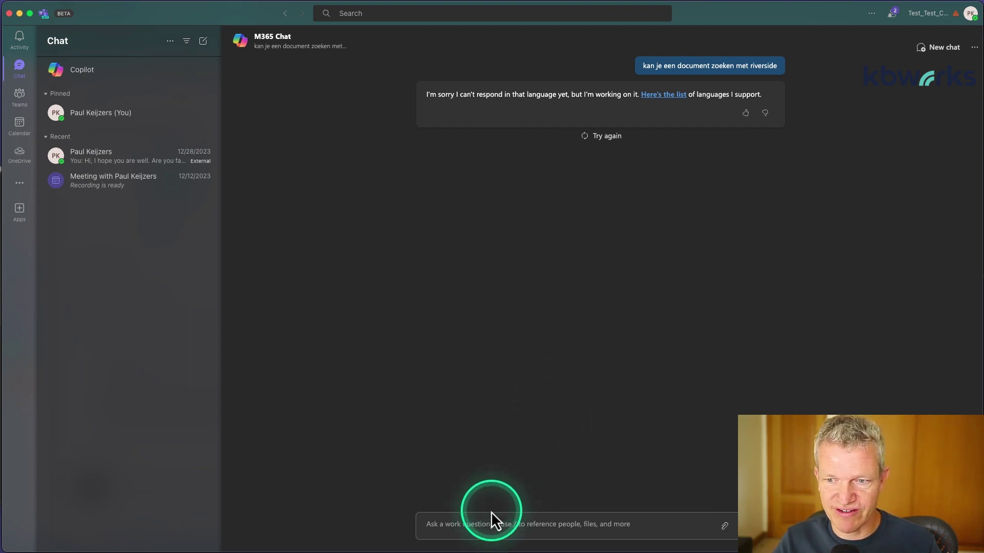
# Ask 'can you search a document that contains riverside' and expand its single reference.
pyautogui.click(455, 524)
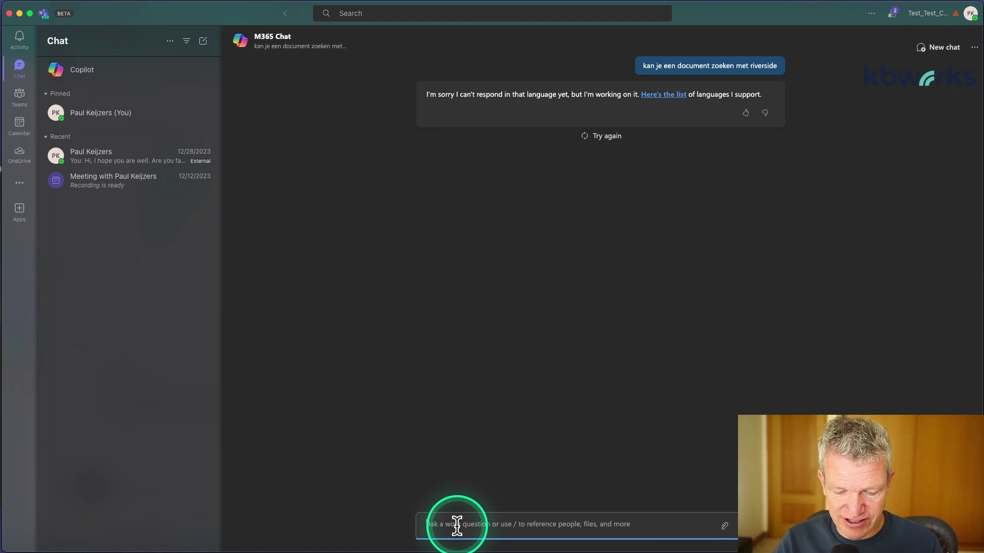
pyautogui.write('can you searc')
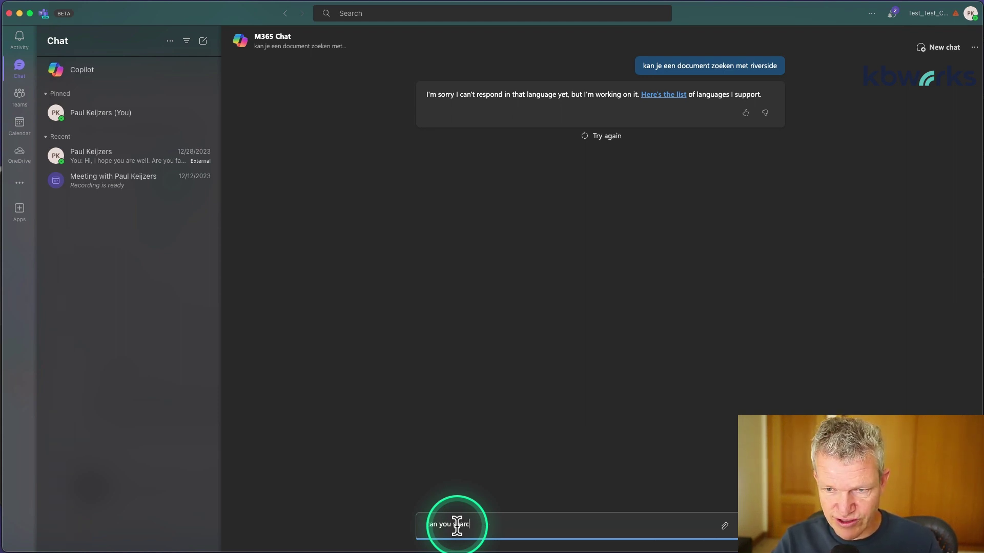
pyautogui.write('h a document ')
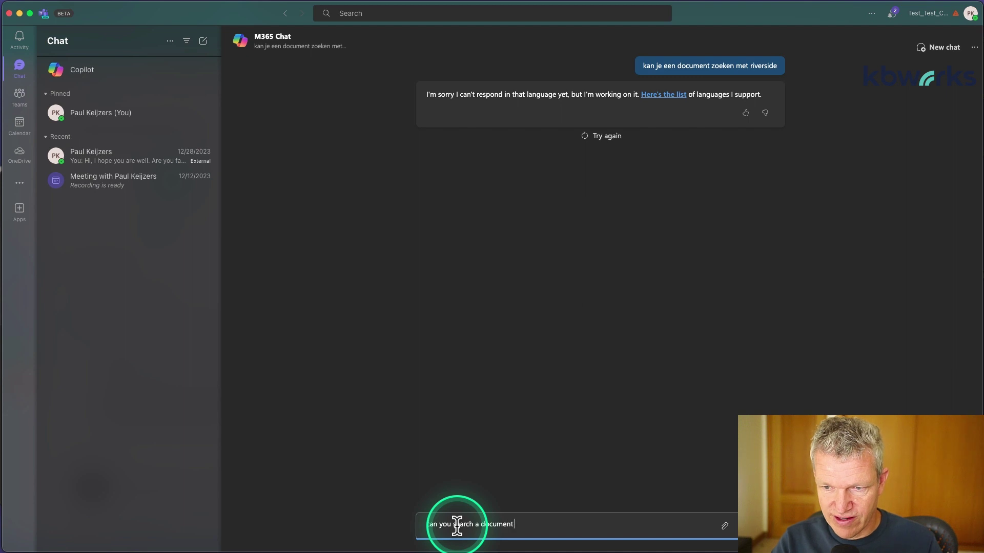
pyautogui.write('that contai')
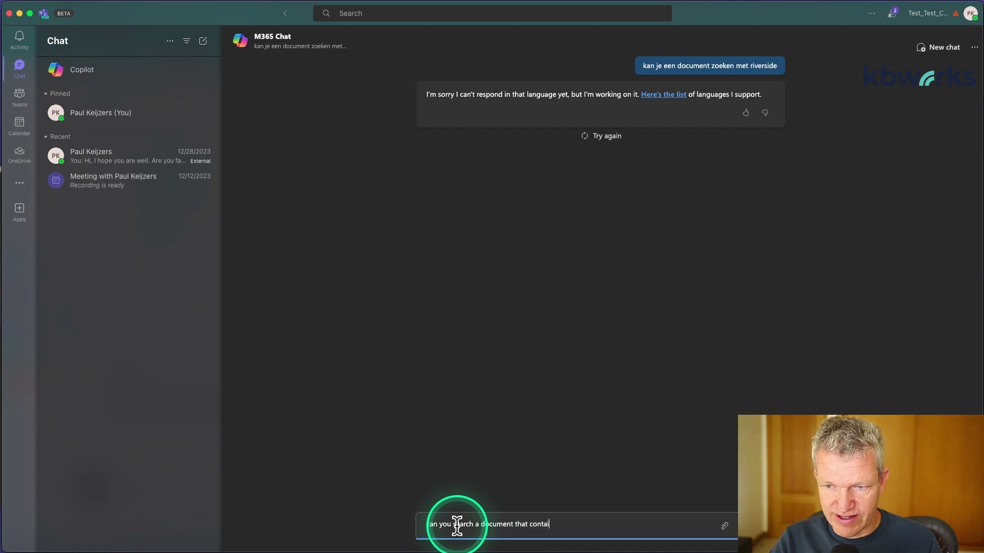
pyautogui.write('ns rivers')
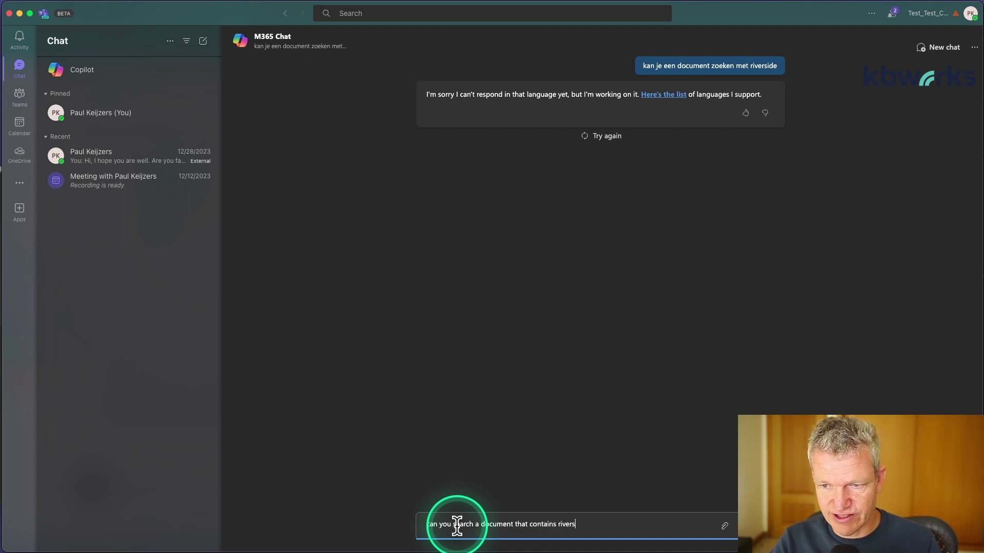
pyautogui.write('ide')
pyautogui.press('Return')
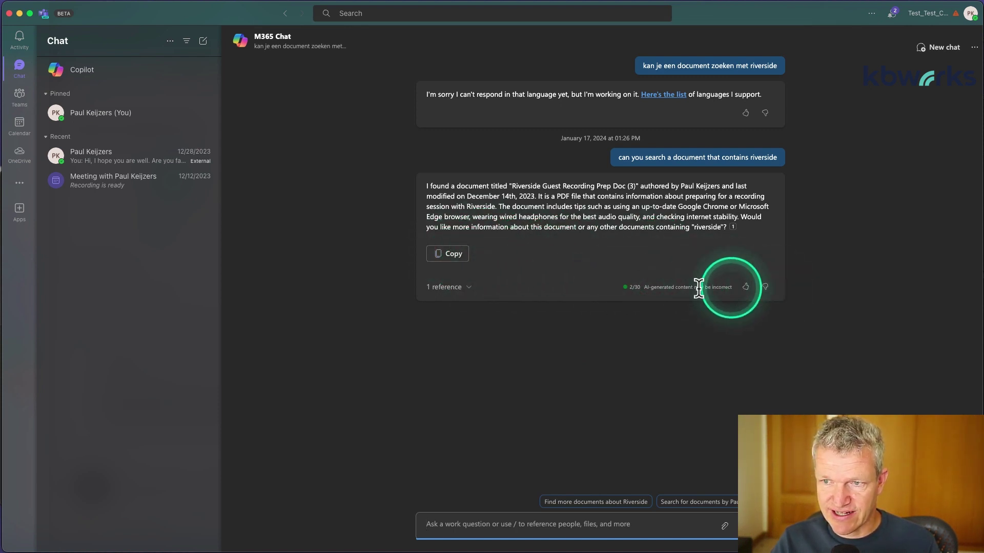
pyautogui.click(468, 288)
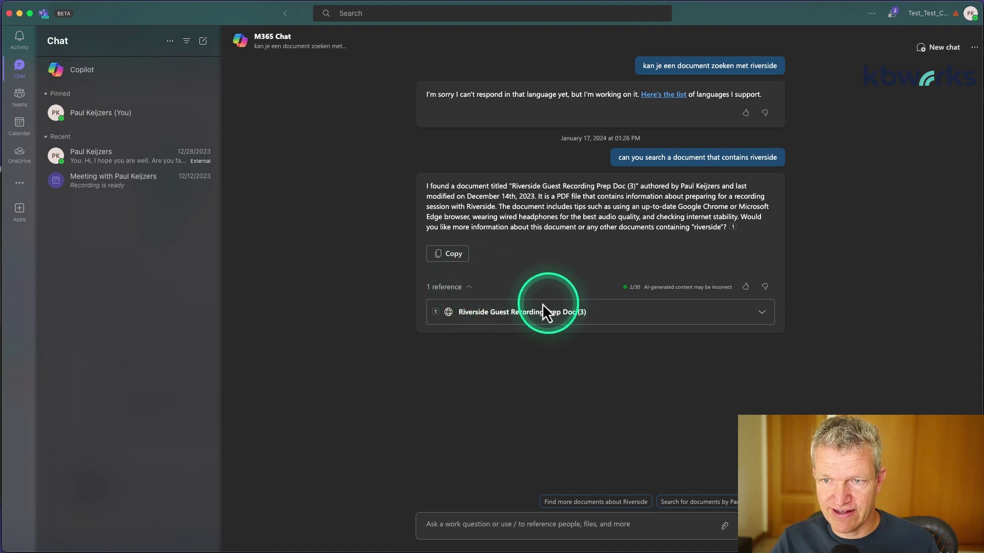
# Open the referenced 'Riverside Guest Recording Prep Doc (3)' PDF in OneDrive.
pyautogui.click(498, 317)
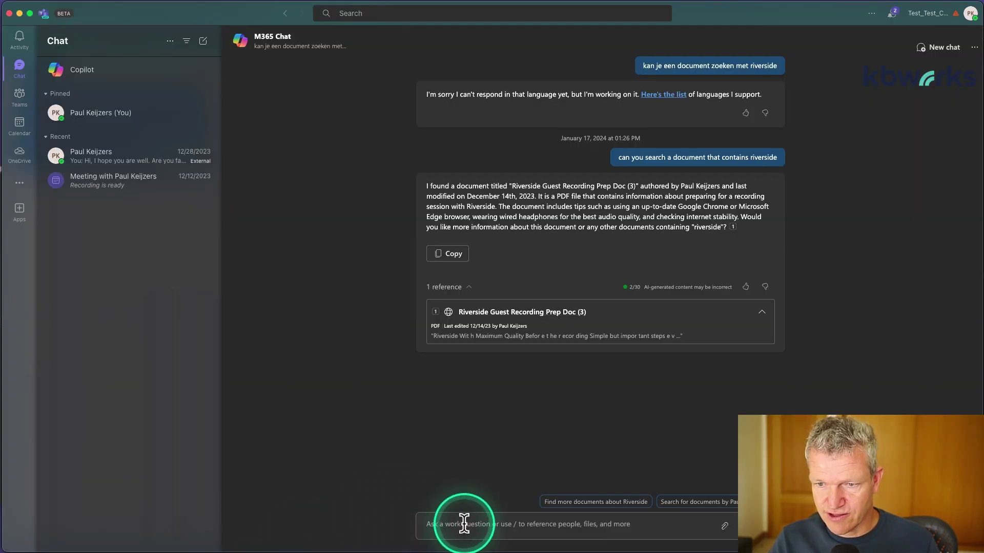
# Ask 'can you find me some information about bikes' and expand the e-bikes reference.
pyautogui.click(461, 524)
pyautogui.write('can you ')
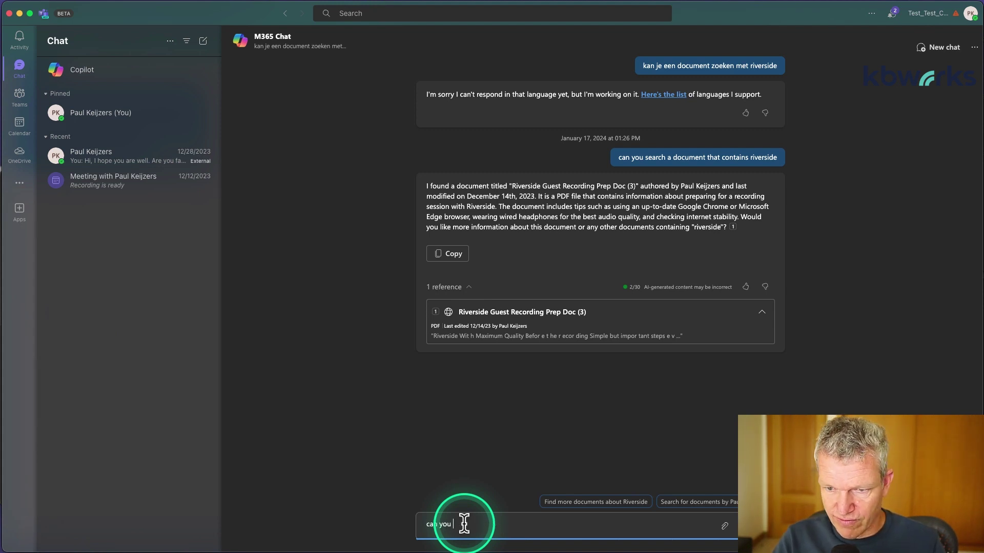
pyautogui.write('find me some information ab')
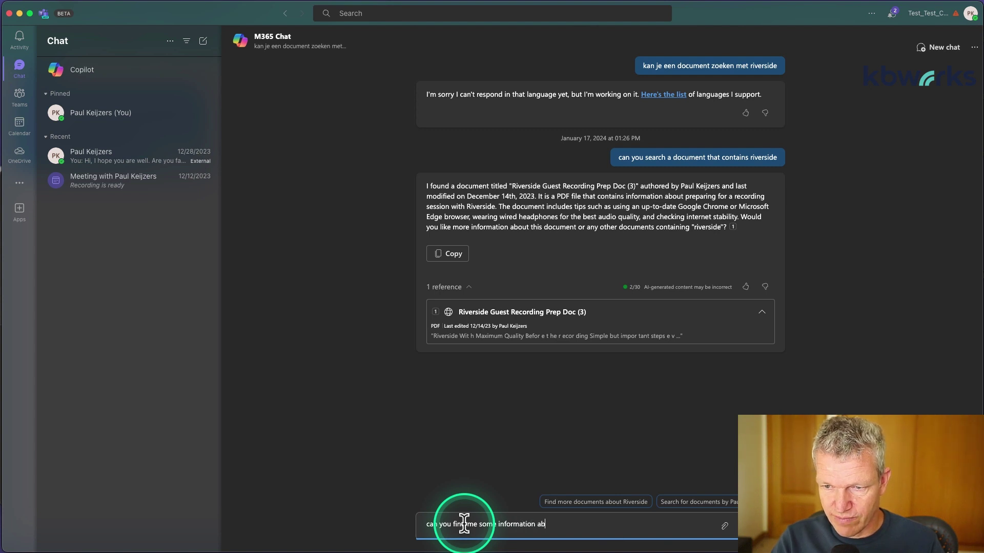
pyautogui.write('out bikes')
pyautogui.press('Return')
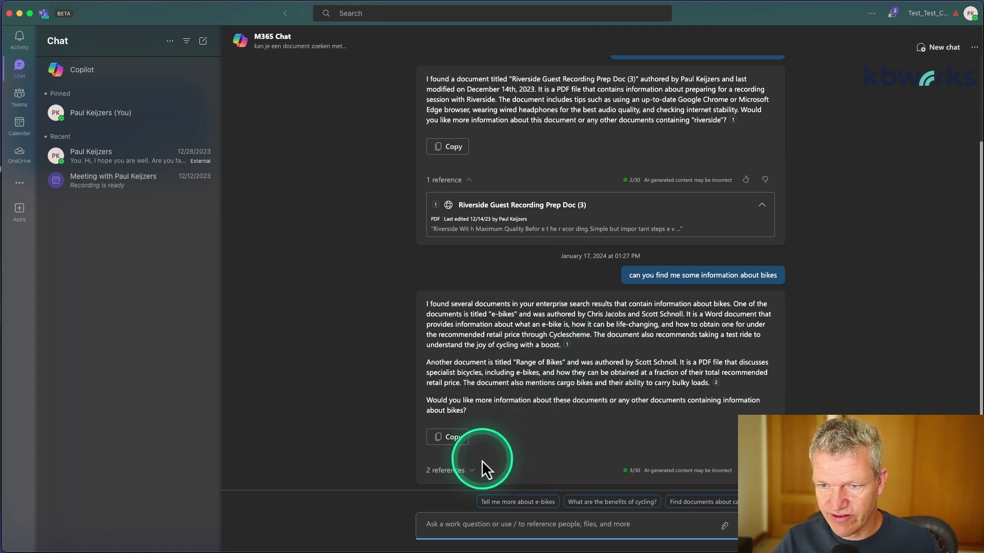
pyautogui.click(470, 470)
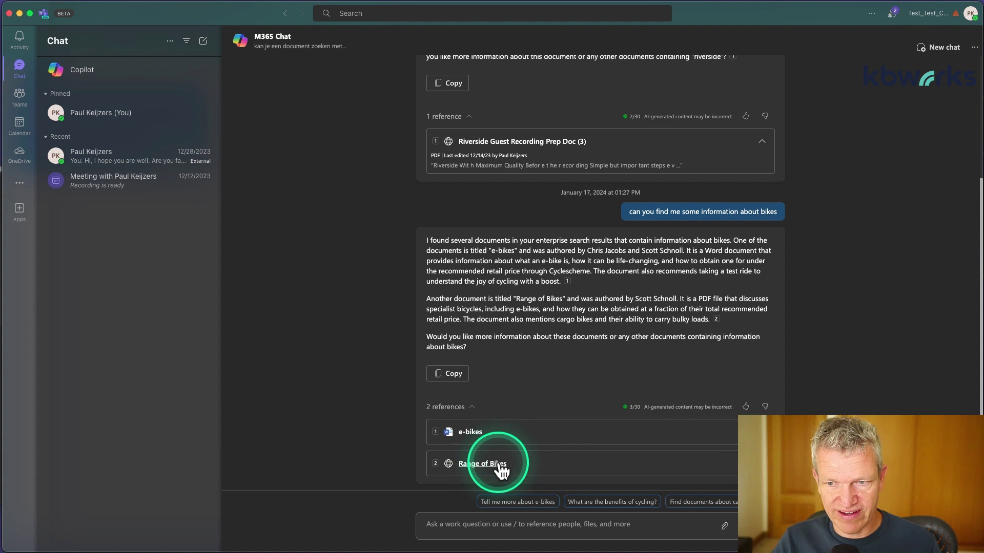
pyautogui.click(470, 435)
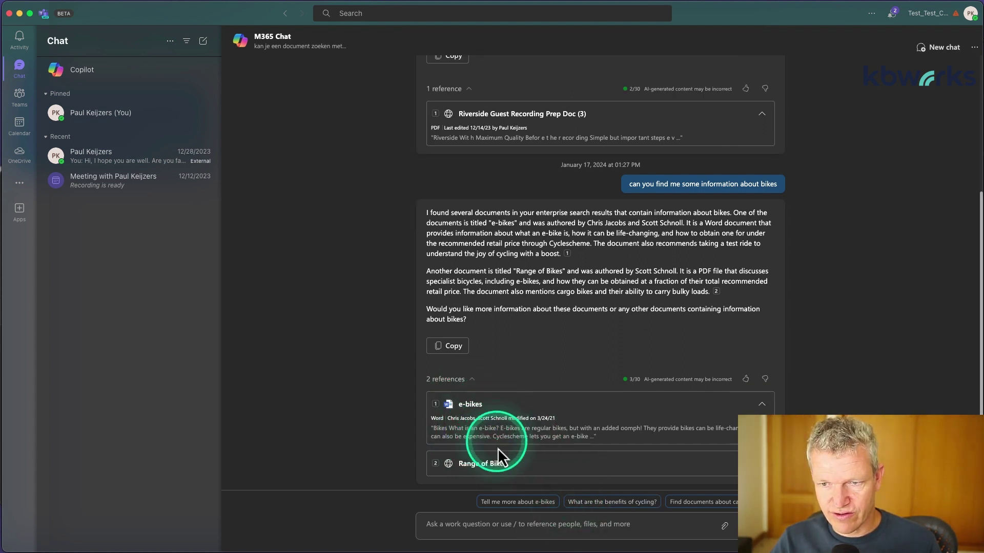
# Ask 'do you also have a powerpoint of it' and open the BOSCH EBike DTIRK deck it cites.
pyautogui.click(510, 523)
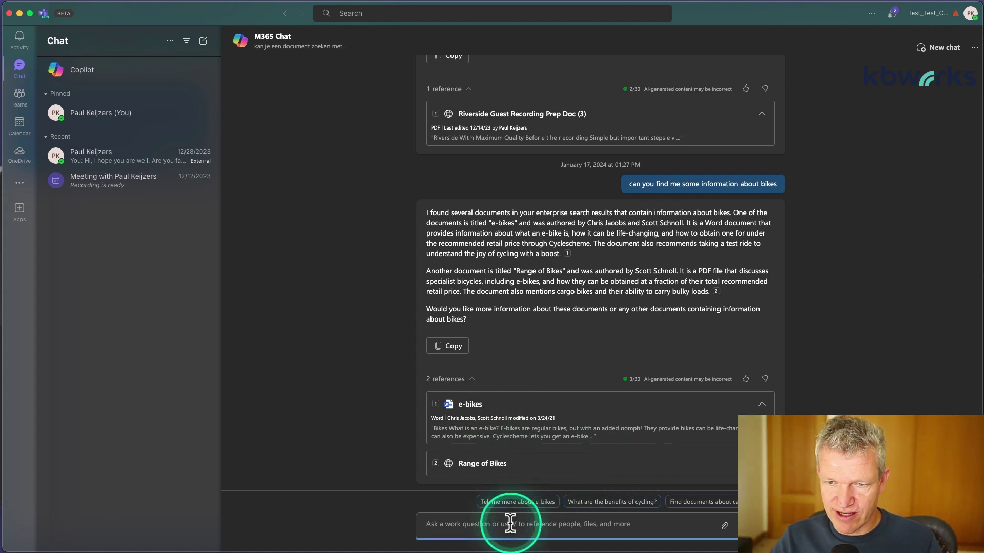
pyautogui.write('do you also have a')
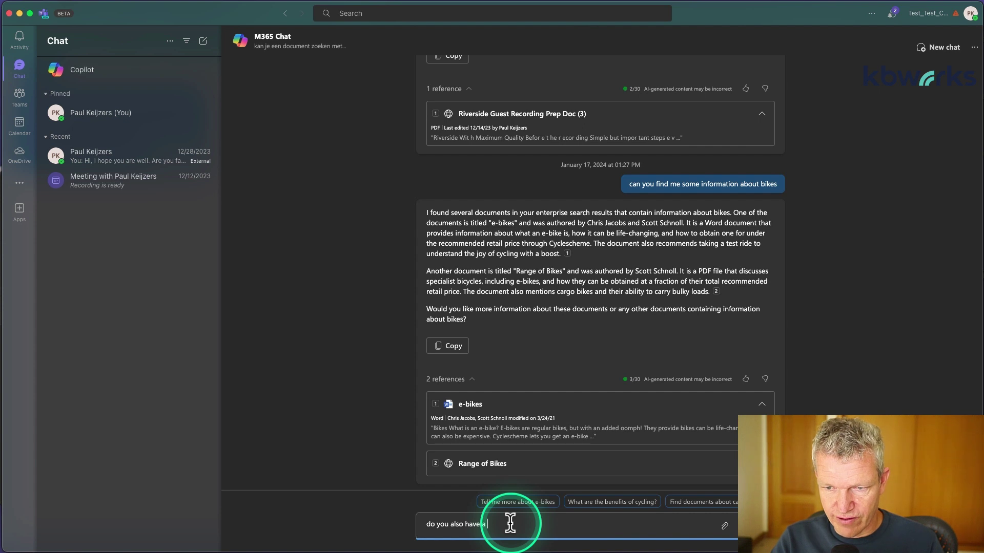
pyautogui.write(' powerpoint o')
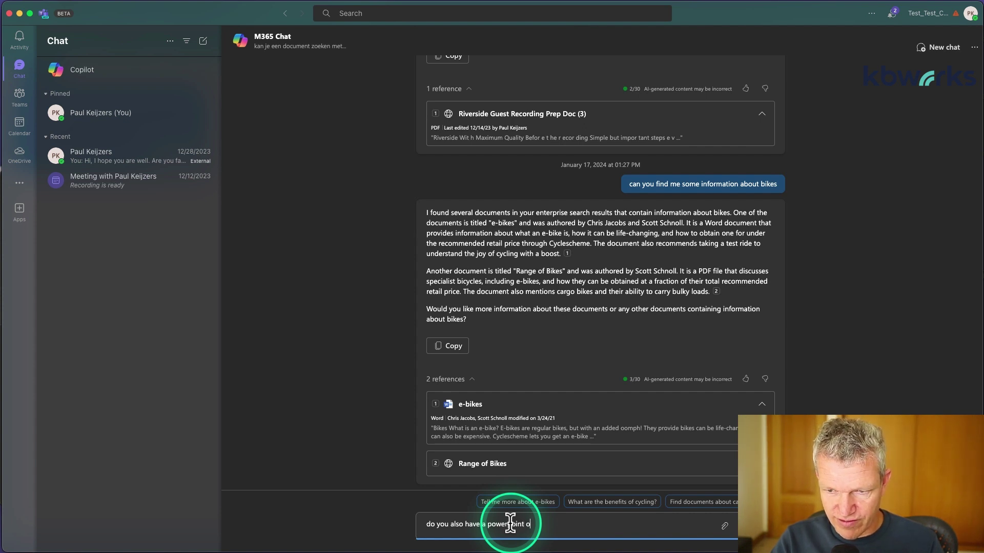
pyautogui.write('f it')
pyautogui.press('Return')
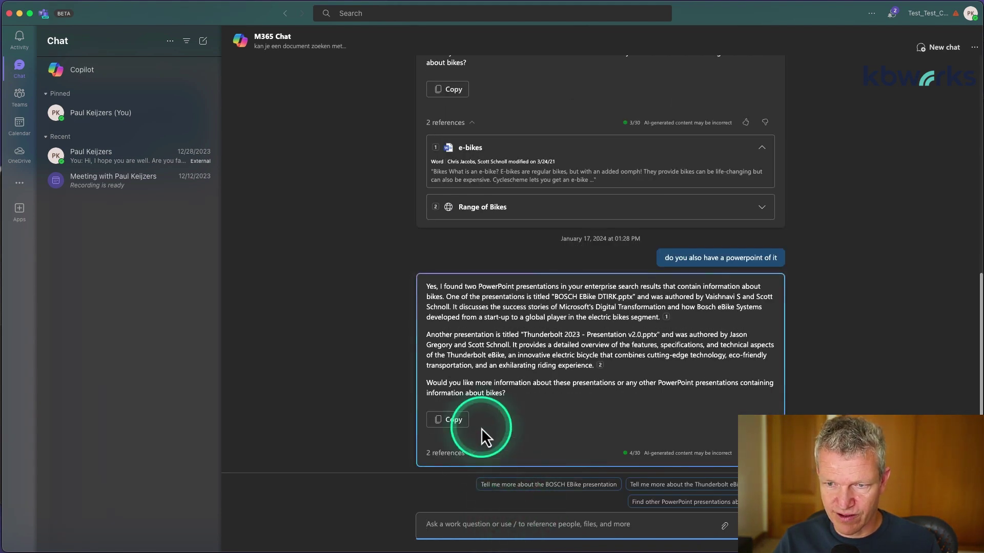
pyautogui.click(471, 454)
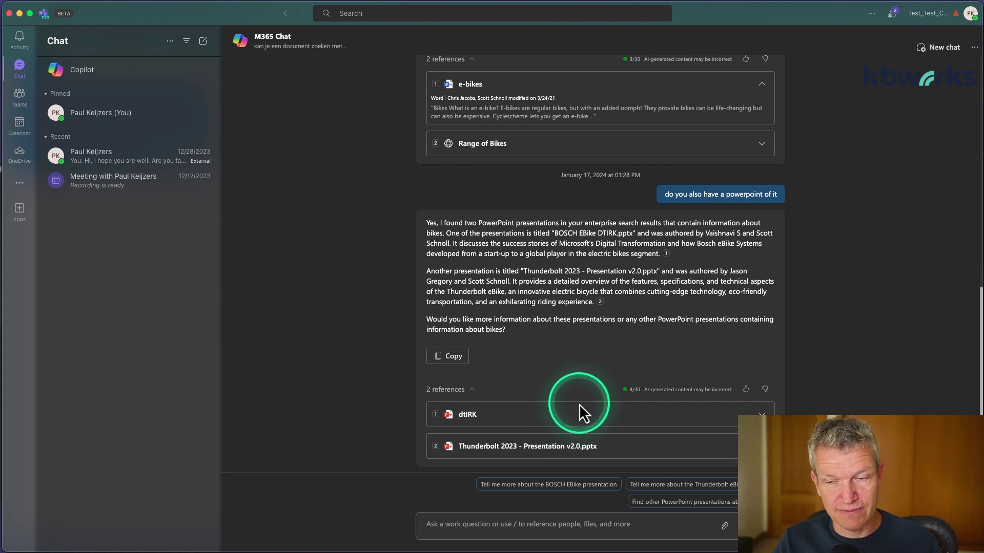
pyautogui.click(469, 420)
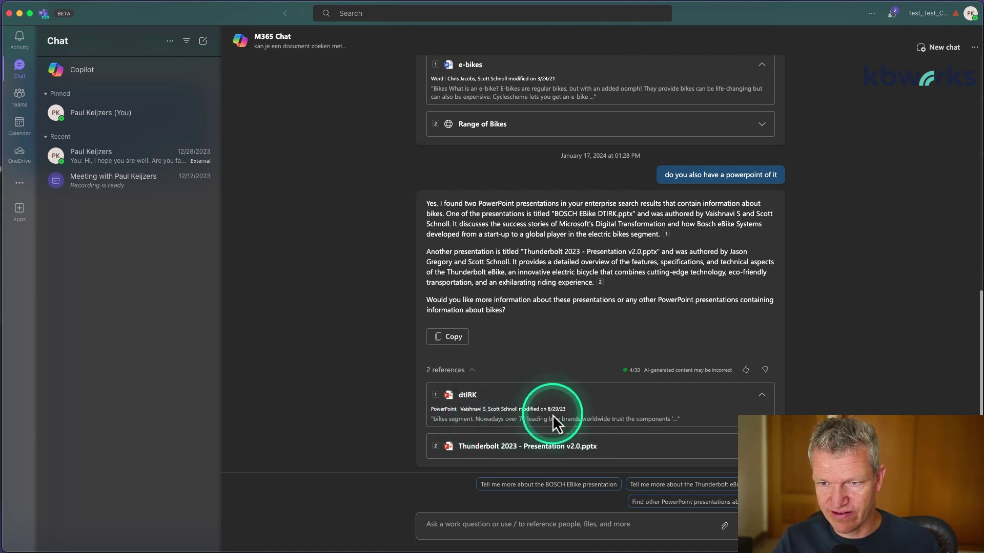
pyautogui.click(474, 396)
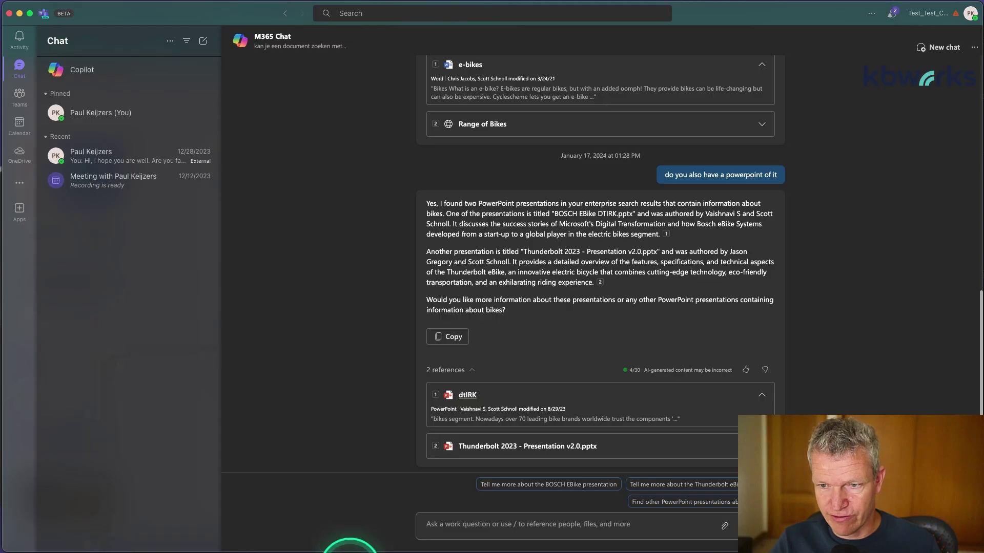
pyautogui.click(491, 526)
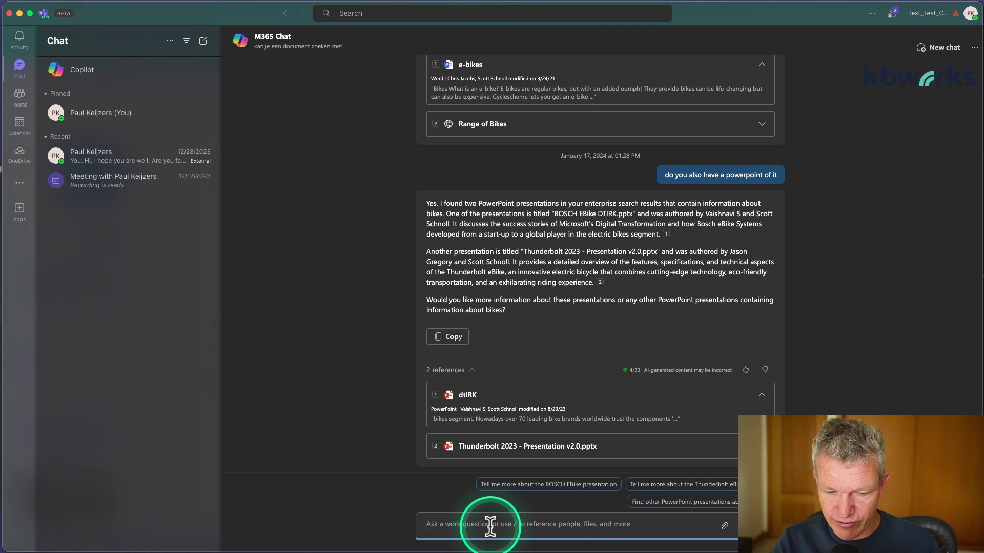
# Ask Copilot 'can you find a document with webhooks'.
pyautogui.write('can')
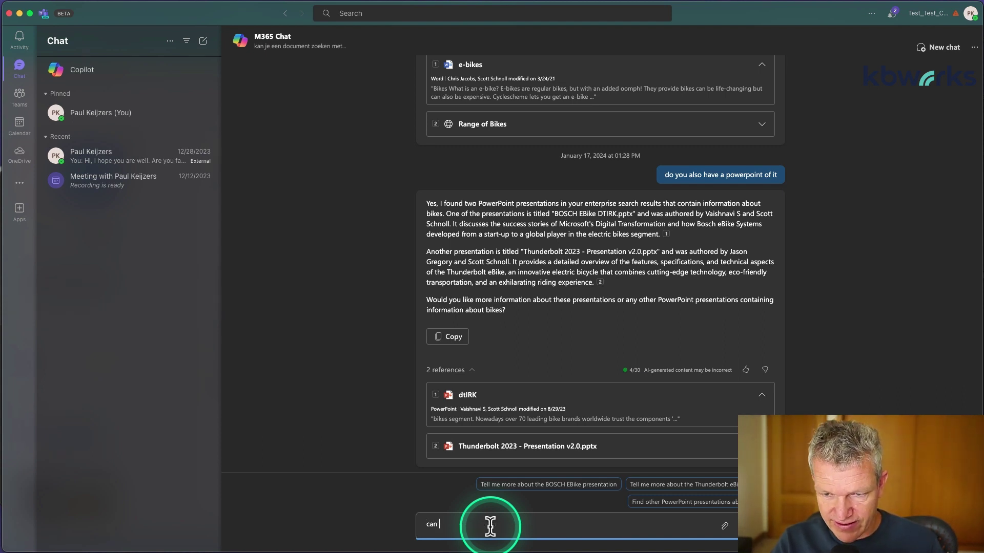
pyautogui.write(' you find a document with we')
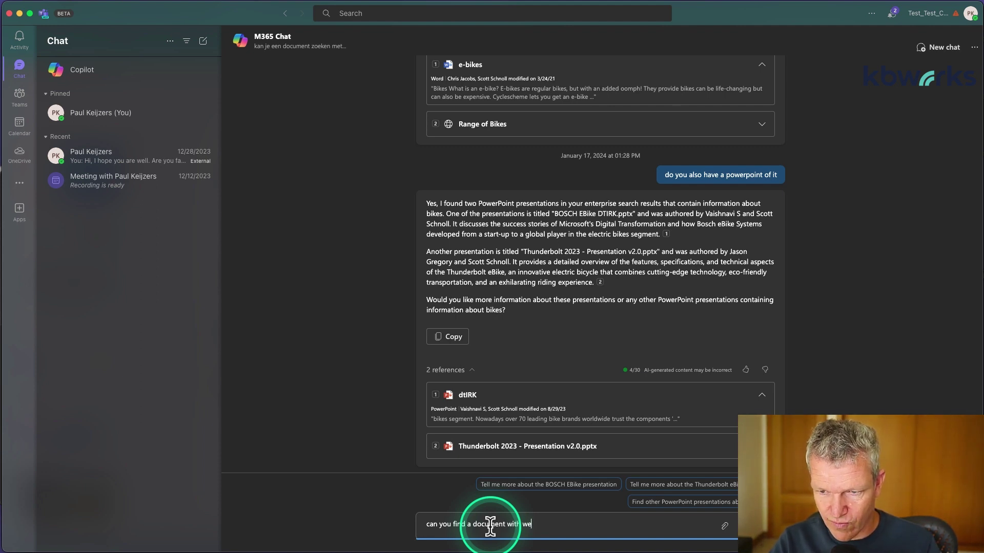
pyautogui.write('bhooks')
pyautogui.press('Return')
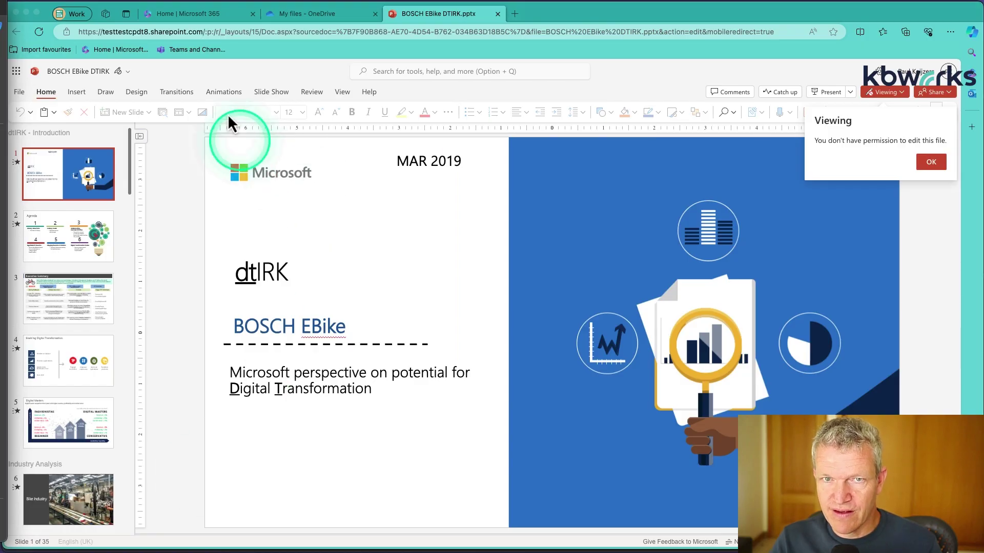
# Switch to the Microsoft 365 home page and scroll down to the Quick access files.
pyautogui.click(213, 17)
pyautogui.scroll(-5, 357, 285)
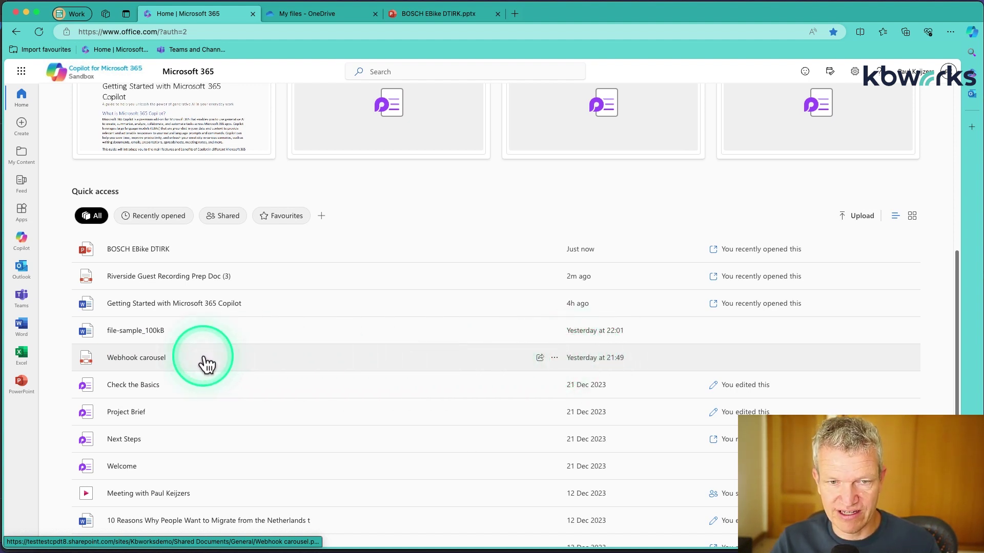
# From Quick access, open the file-sample_100kB Word document after trying Webhook carousel.
pyautogui.click(146, 364)
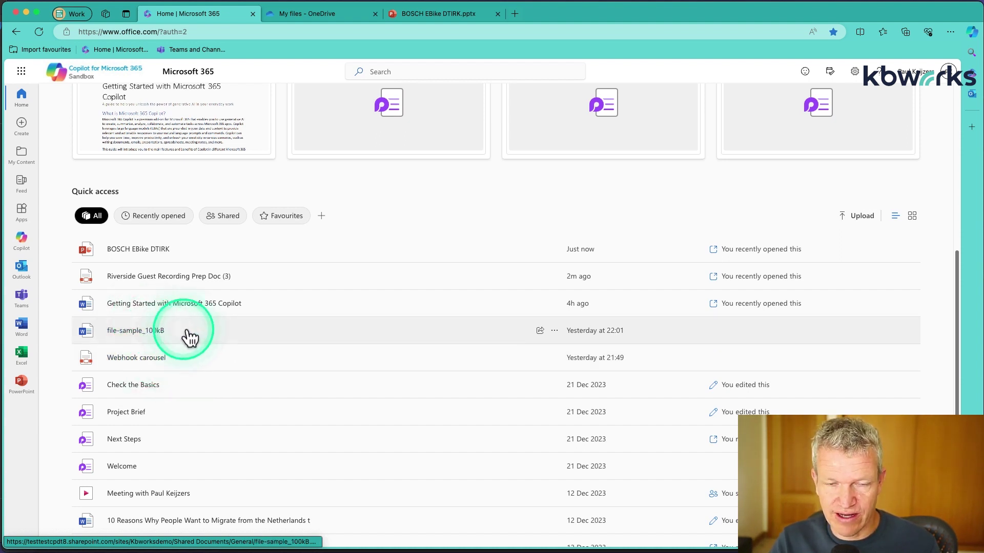
pyautogui.click(163, 333)
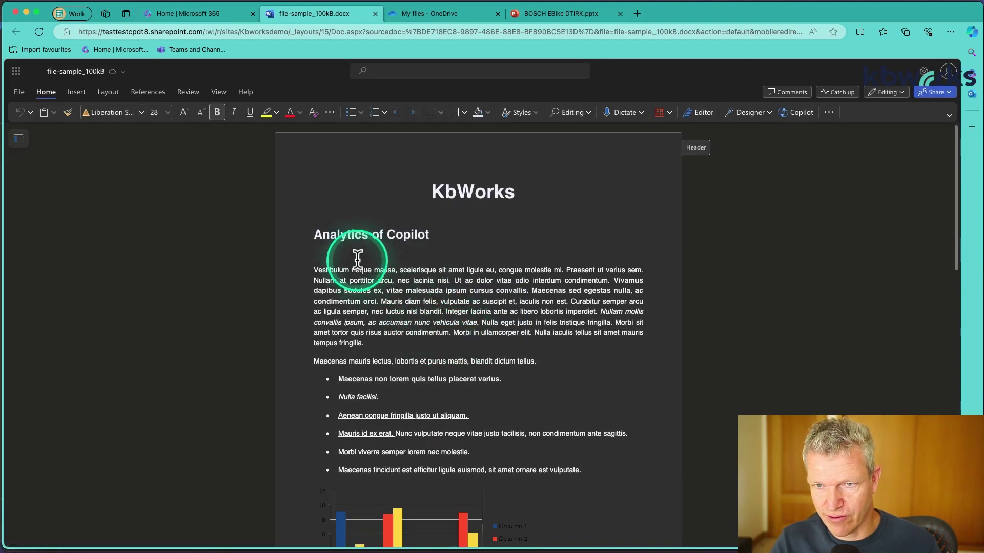
# Select the 'Analytics of Copilot' heading in file-sample_100kB, then return to the Teams Copilot chat box.
pyautogui.doubleClick(408, 235)
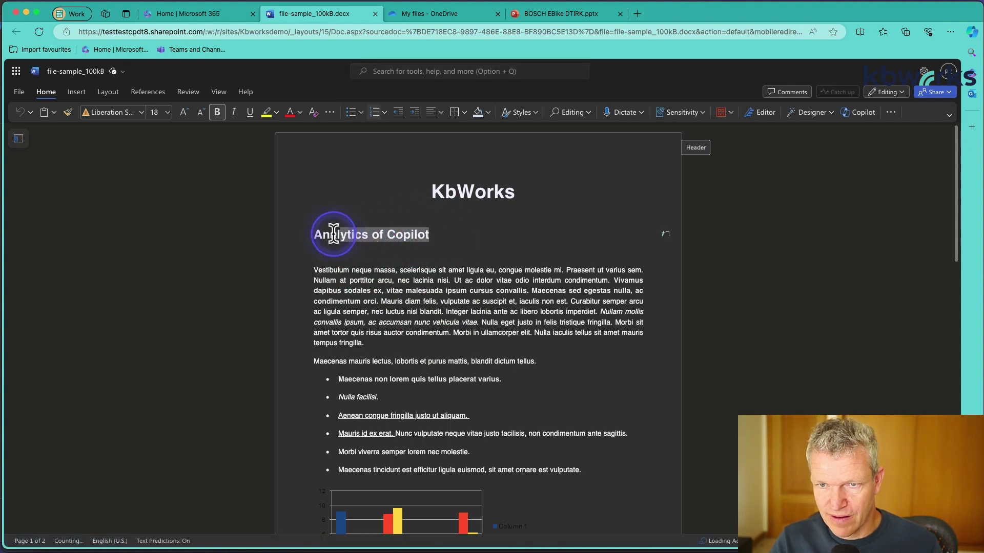
pyautogui.moveTo(334, 233); pyautogui.dragTo(315, 232)
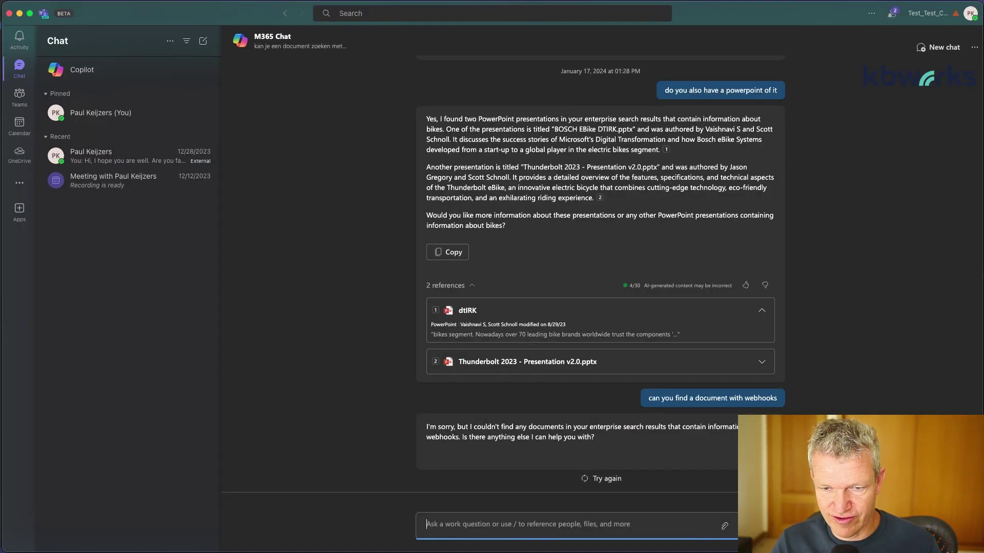
pyautogui.click(530, 521)
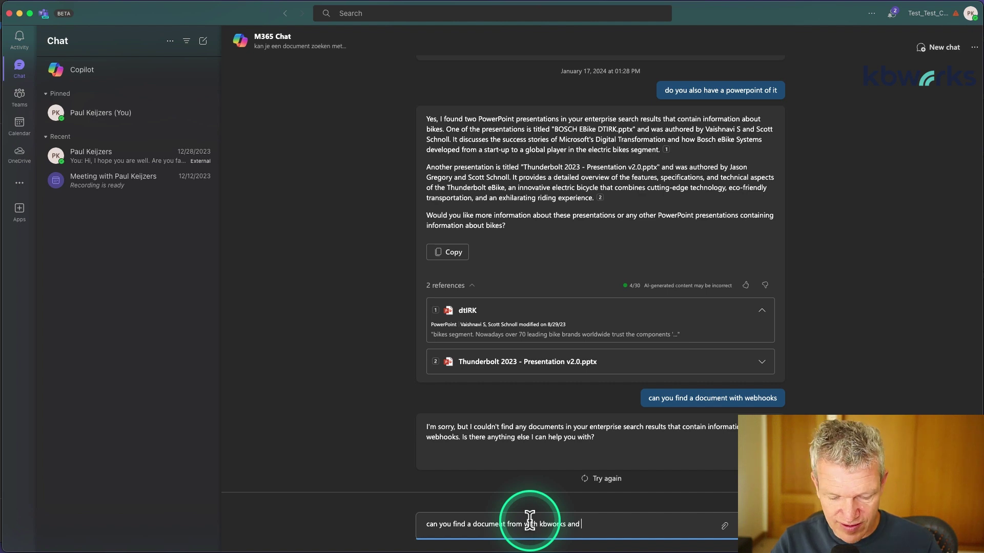
# Send the kbworks question ending 'Analytics of Copilot' and expand its single file-sample_100kB reference.
pyautogui.write('Analytics of Copilot')
pyautogui.press('Return')
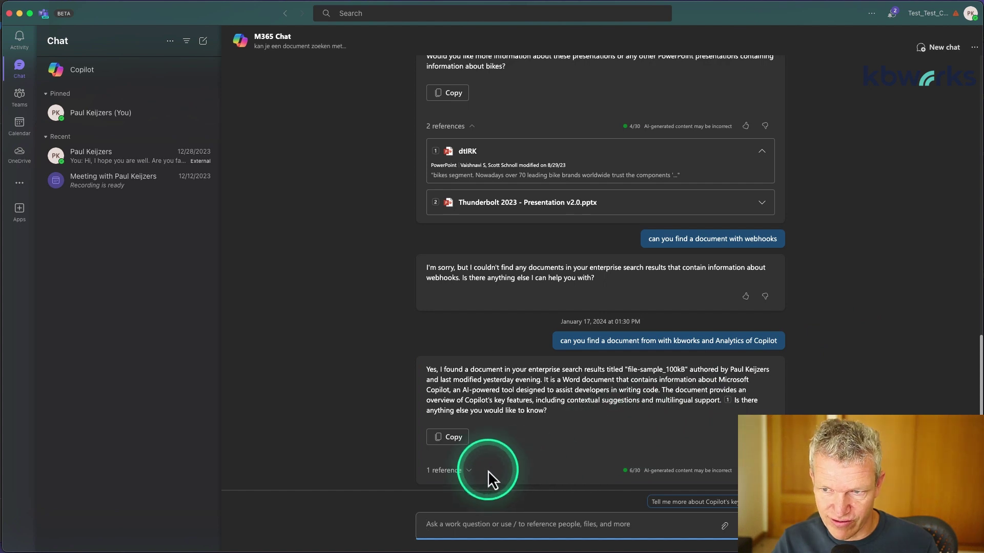
pyautogui.click(445, 471)
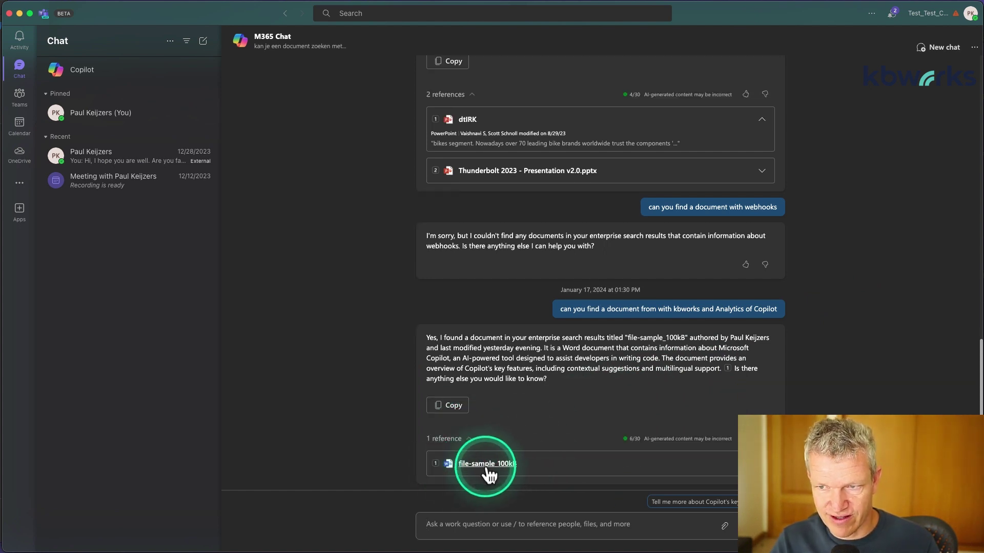